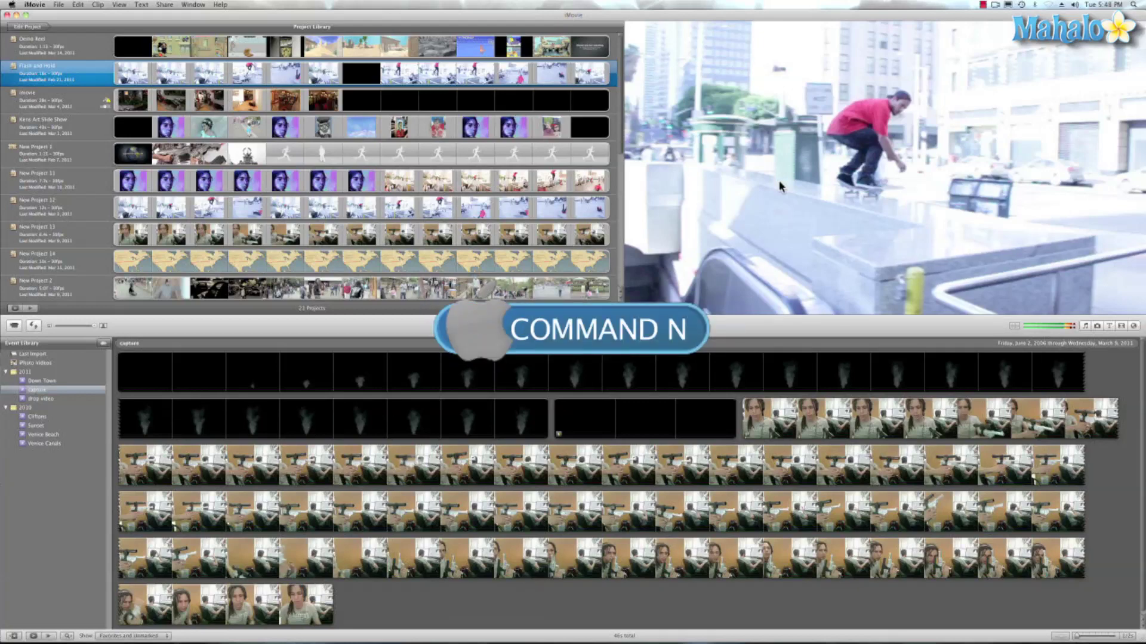
- Create a new iMovie project named 'Dr Jones'
key(super+n)
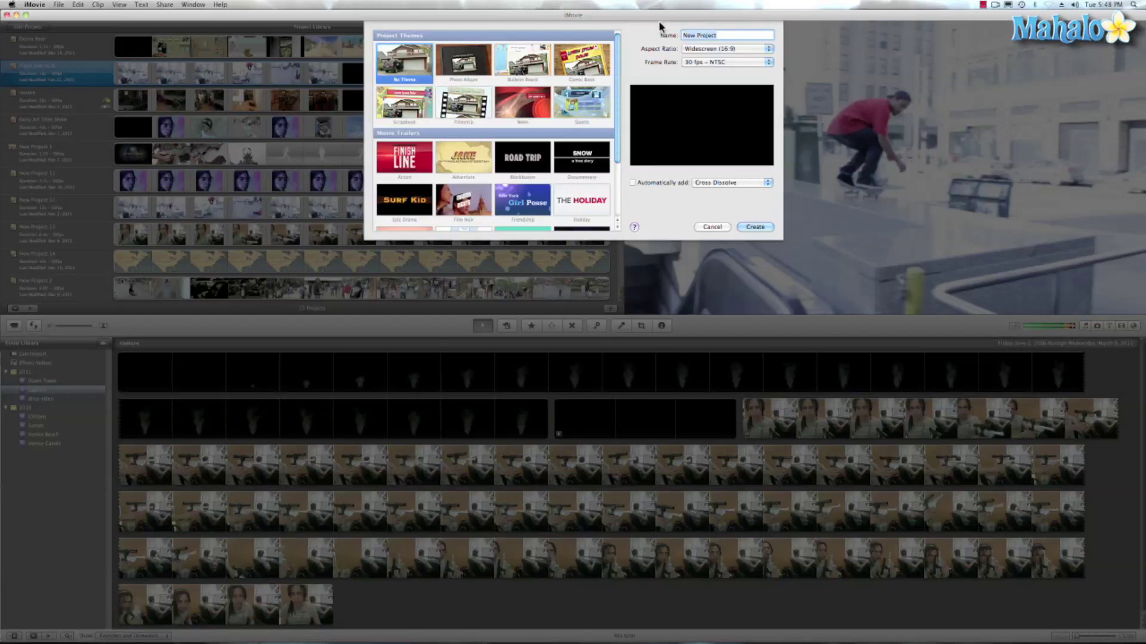
text(Dr Jones)
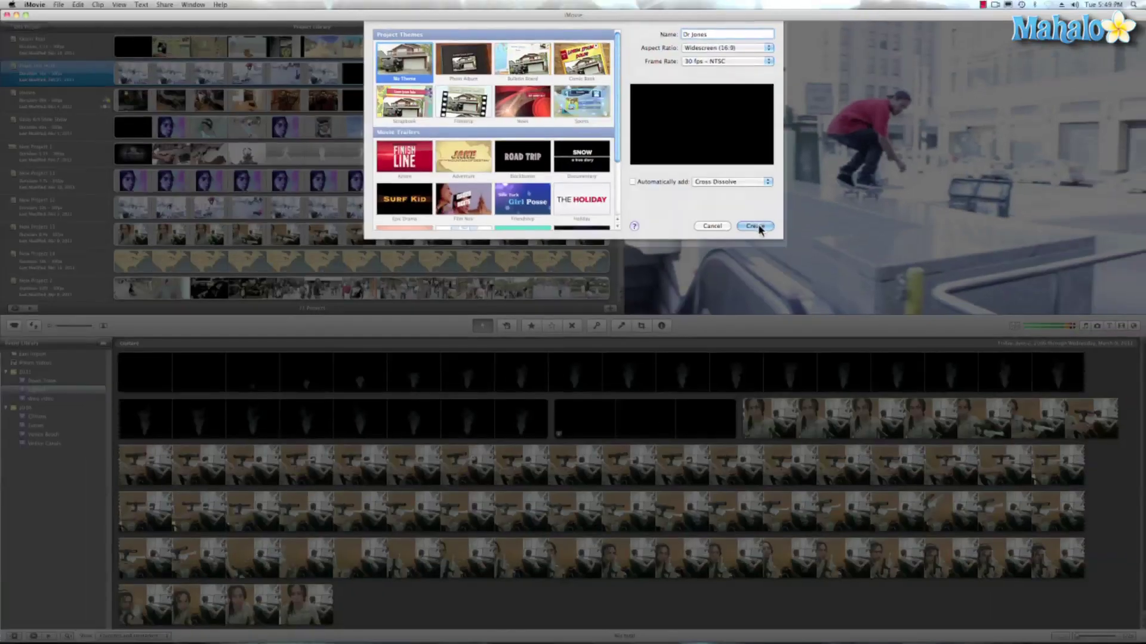
click(753, 262)
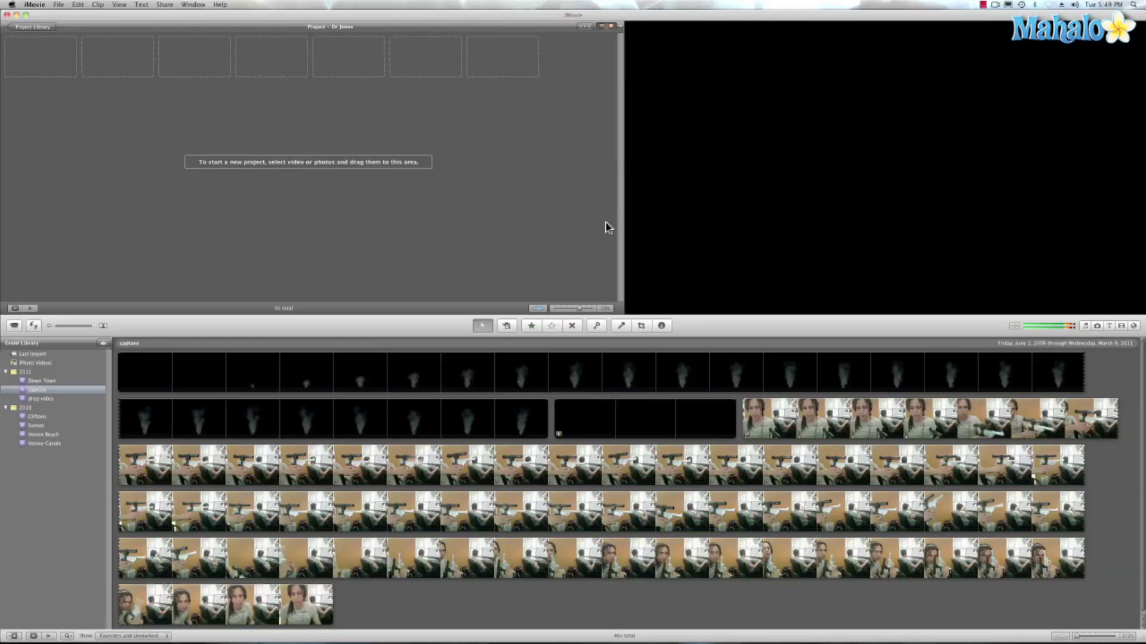
- Add the Old World Map background to the project and set its duration to 10 seconds
key(super+5)
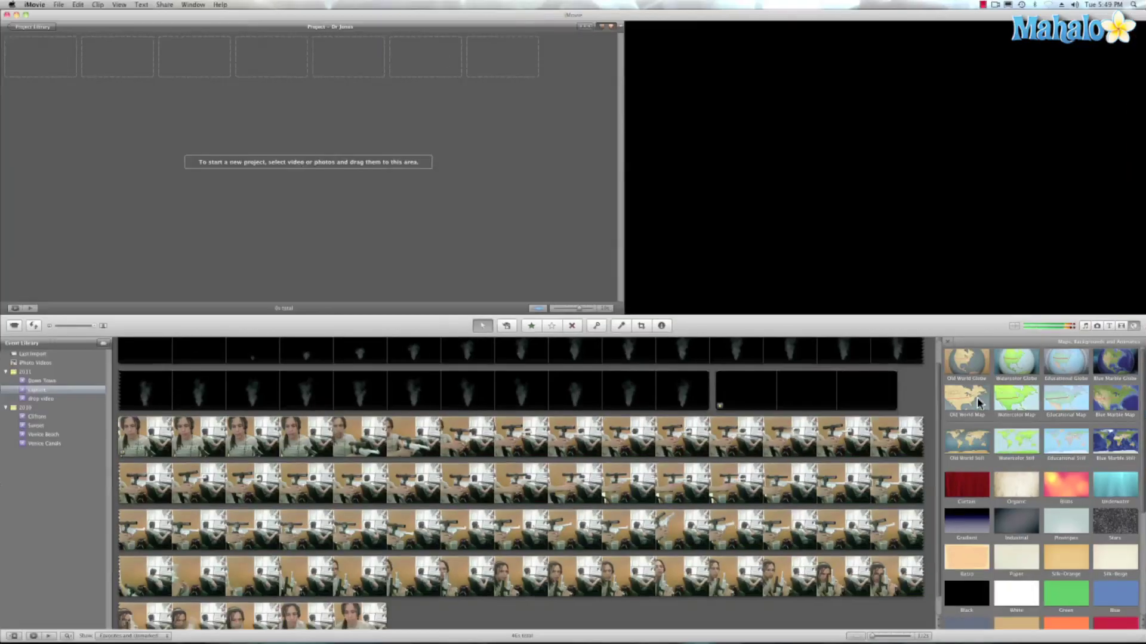
drag(978, 404, 79, 63)
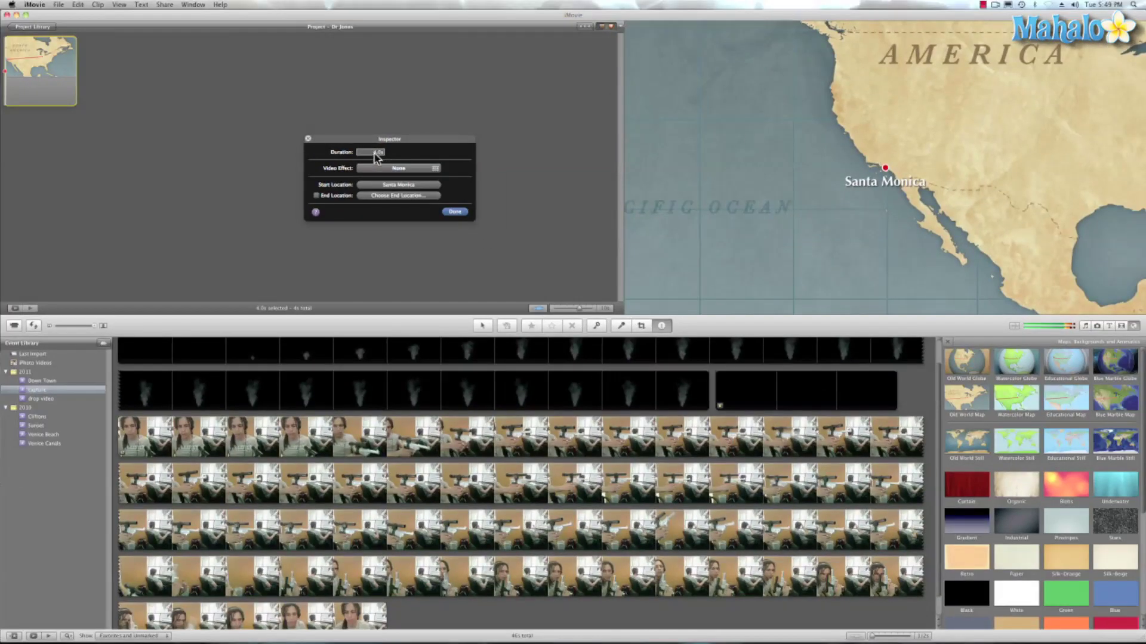
double_click(376, 151)
key(BackSpace)
text(10)
key(Return)
- Set the map route's start location to Cairo, Egypt and end location to Dakar, Senegal
click(392, 184)
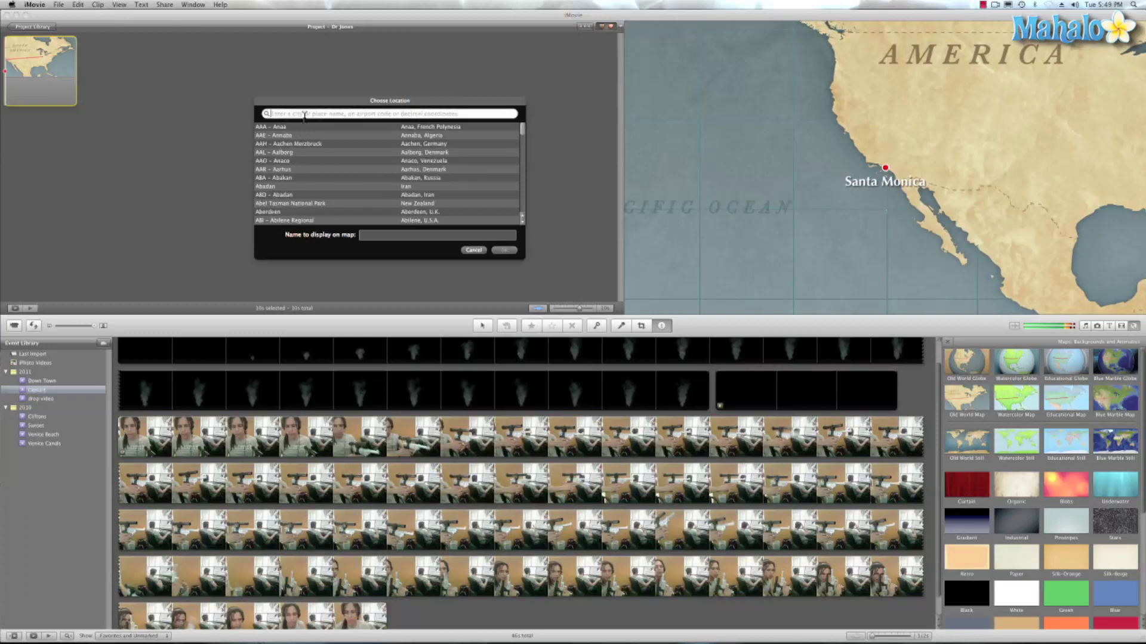
text(Ca)
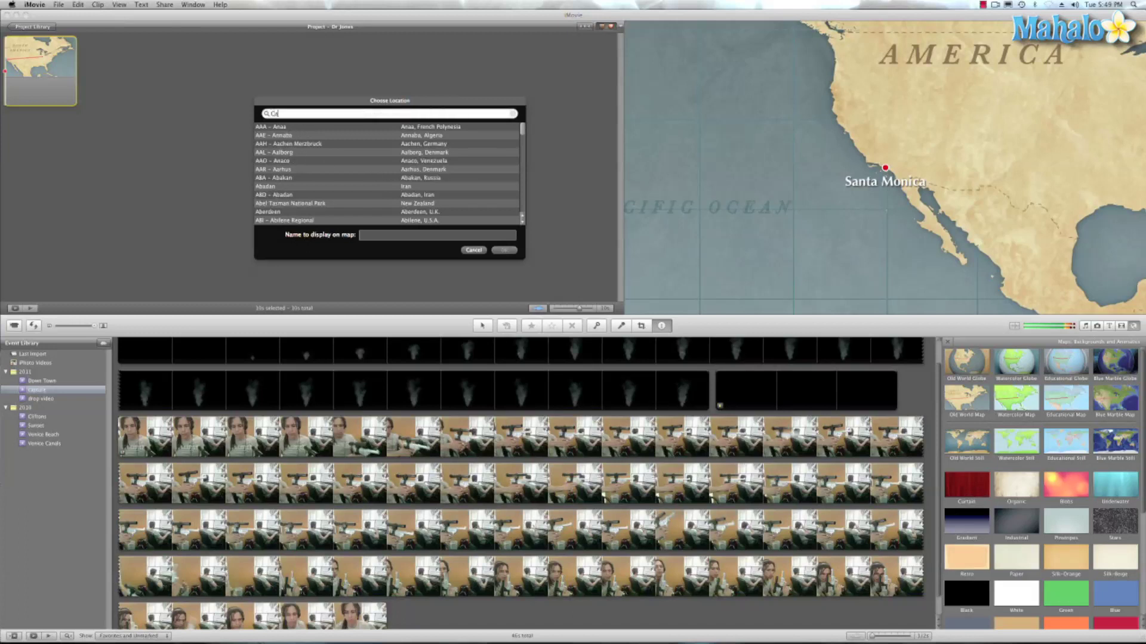
text(iro)
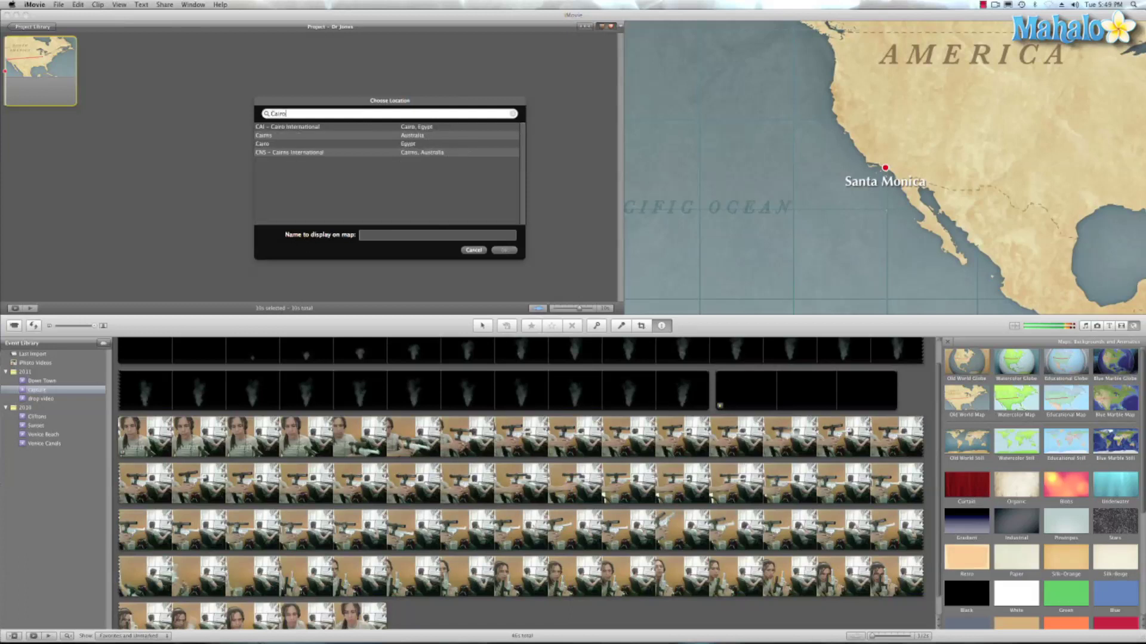
click(299, 135)
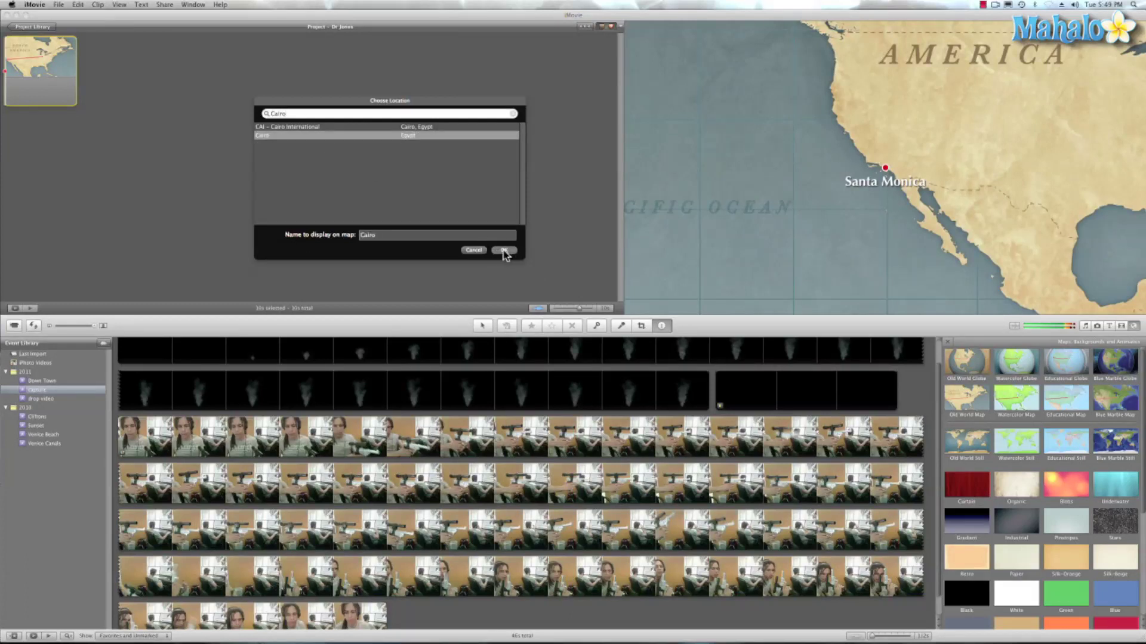
click(504, 251)
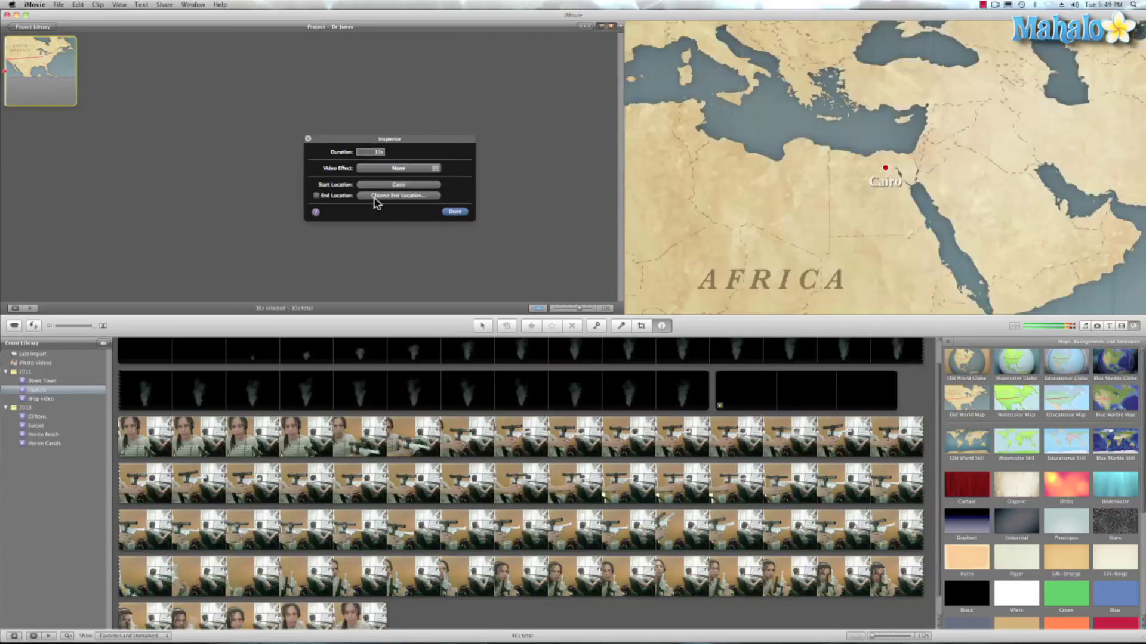
click(377, 196)
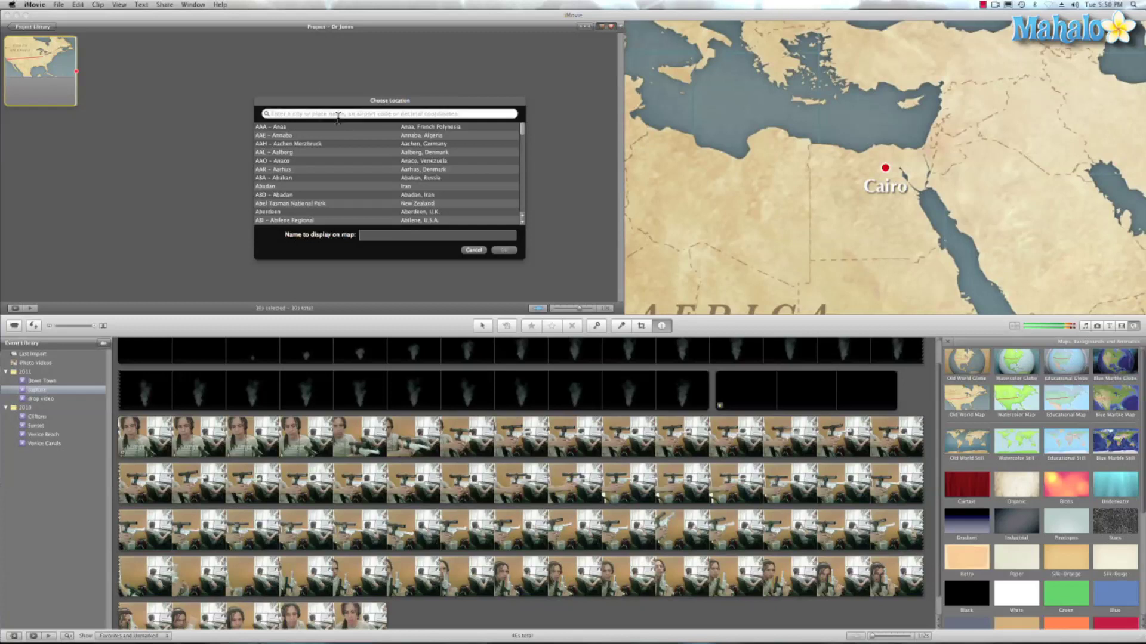
text(Dakar)
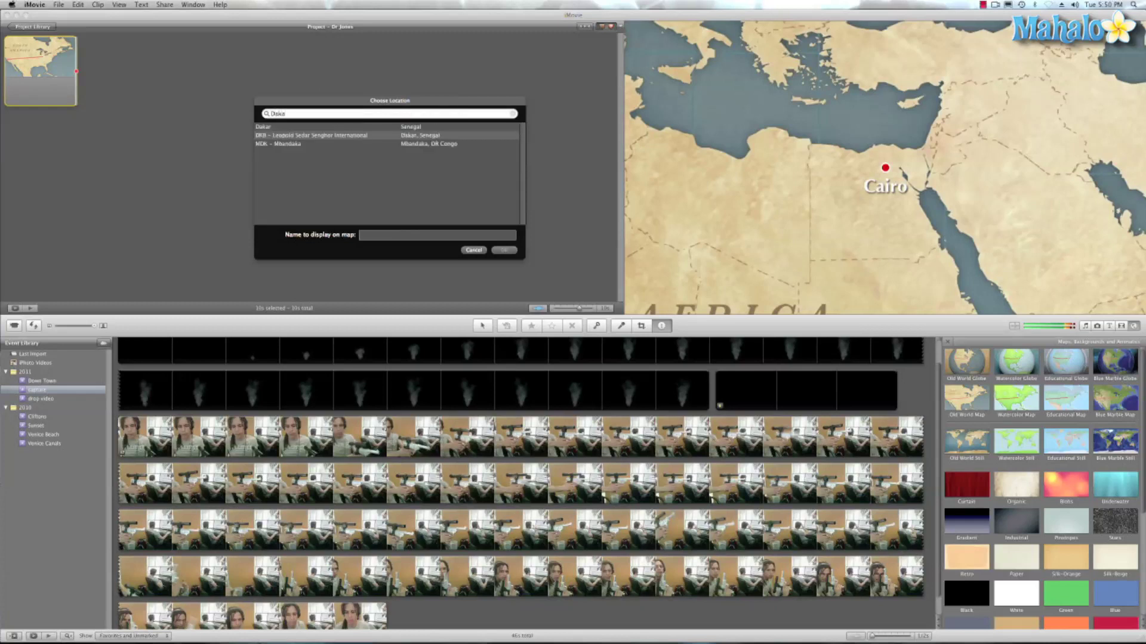
click(295, 136)
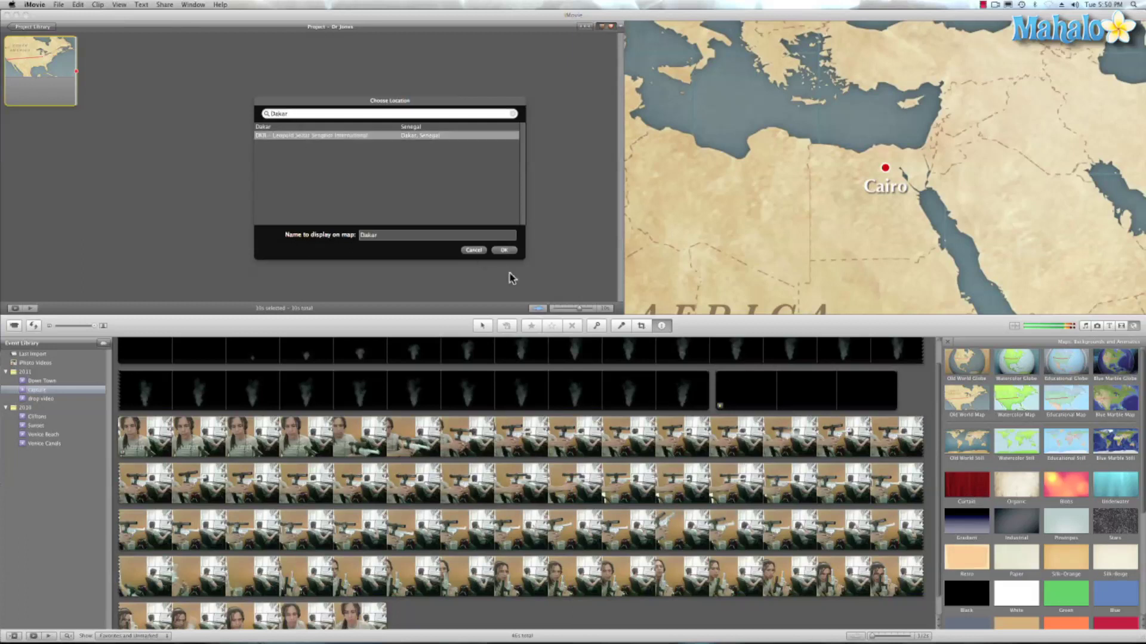
click(506, 251)
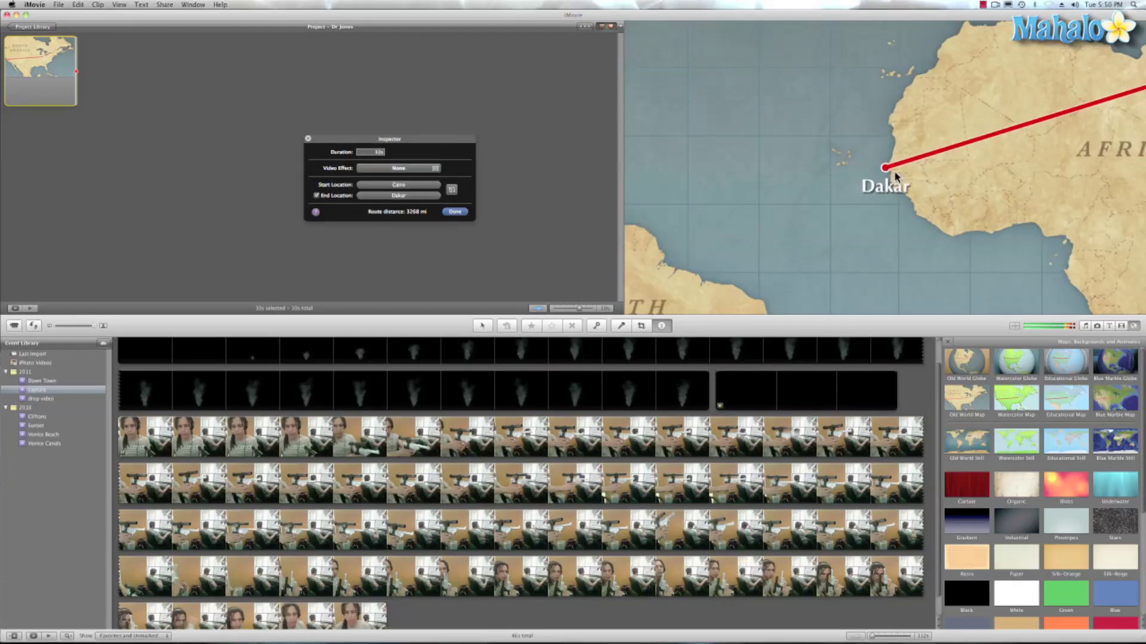
- Finish the first map clip and paste a copy of it as a second clip
click(455, 212)
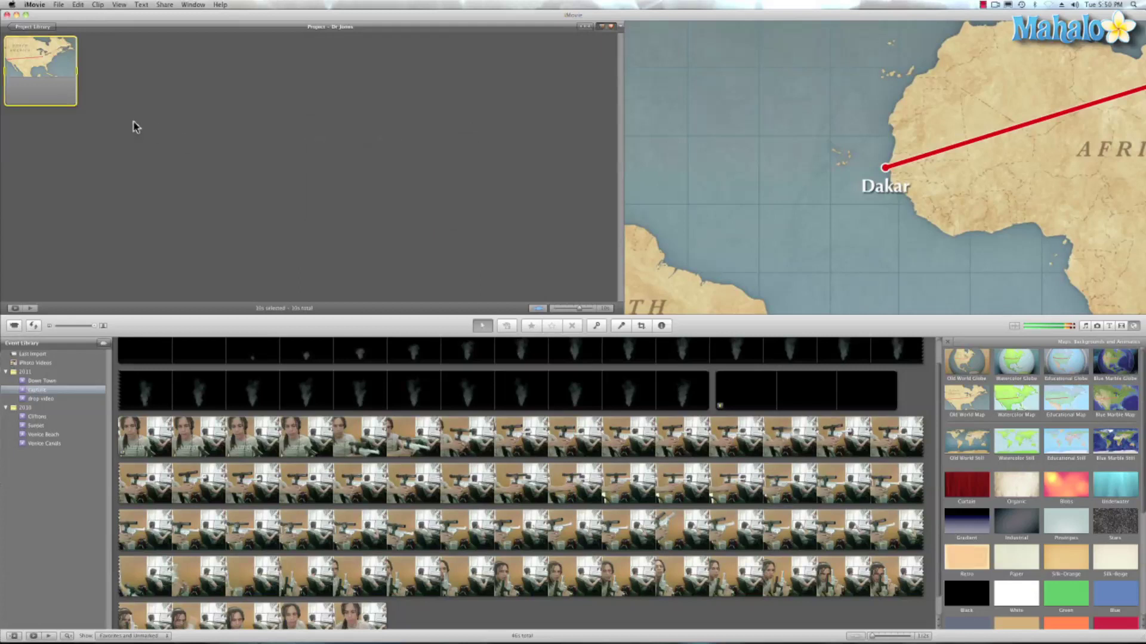
click(58, 85)
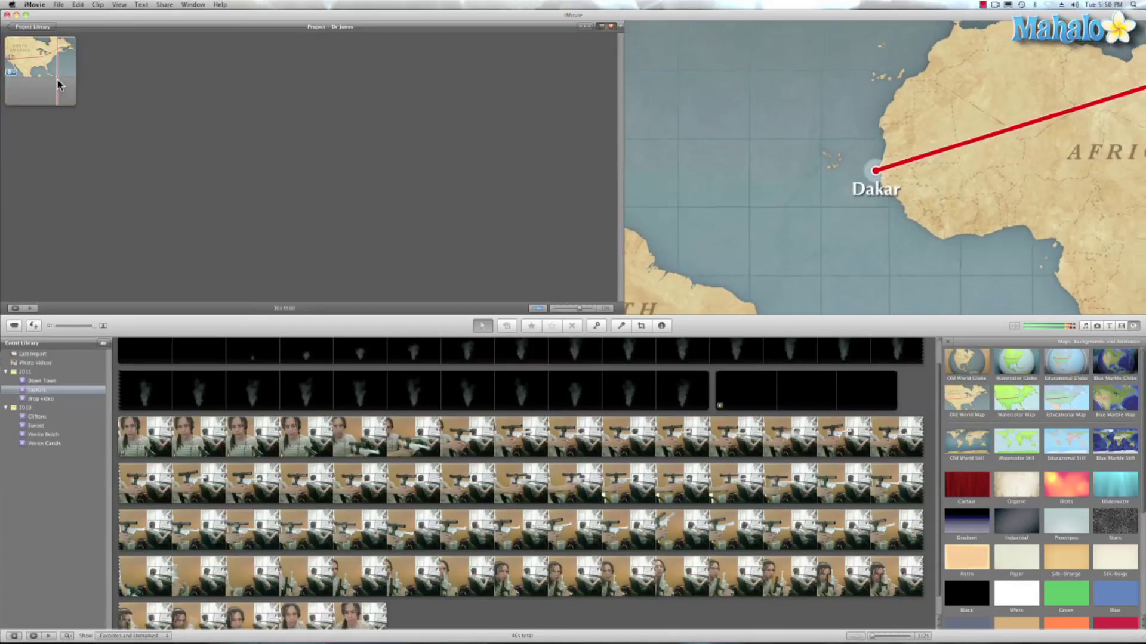
click(64, 77)
key(super+c)
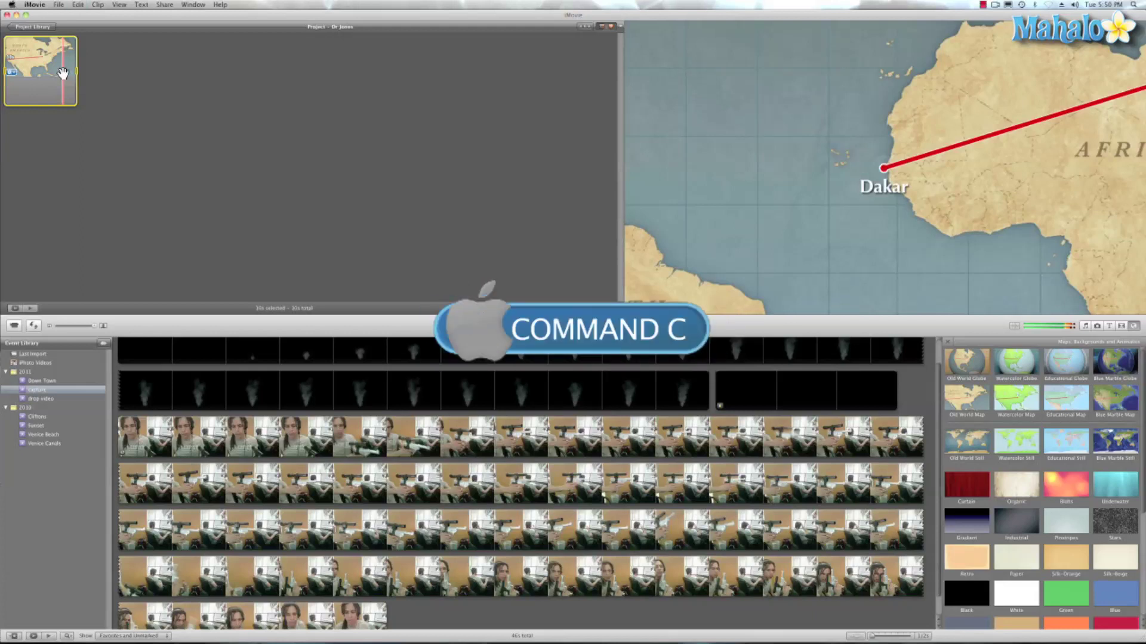
click(109, 70)
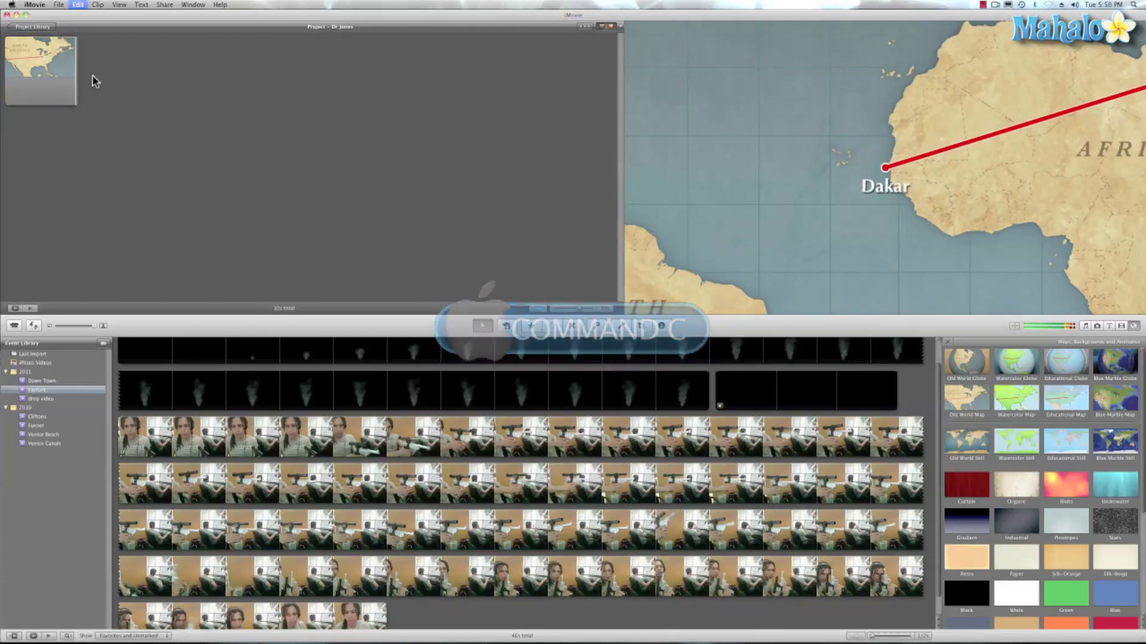
key(super+v)
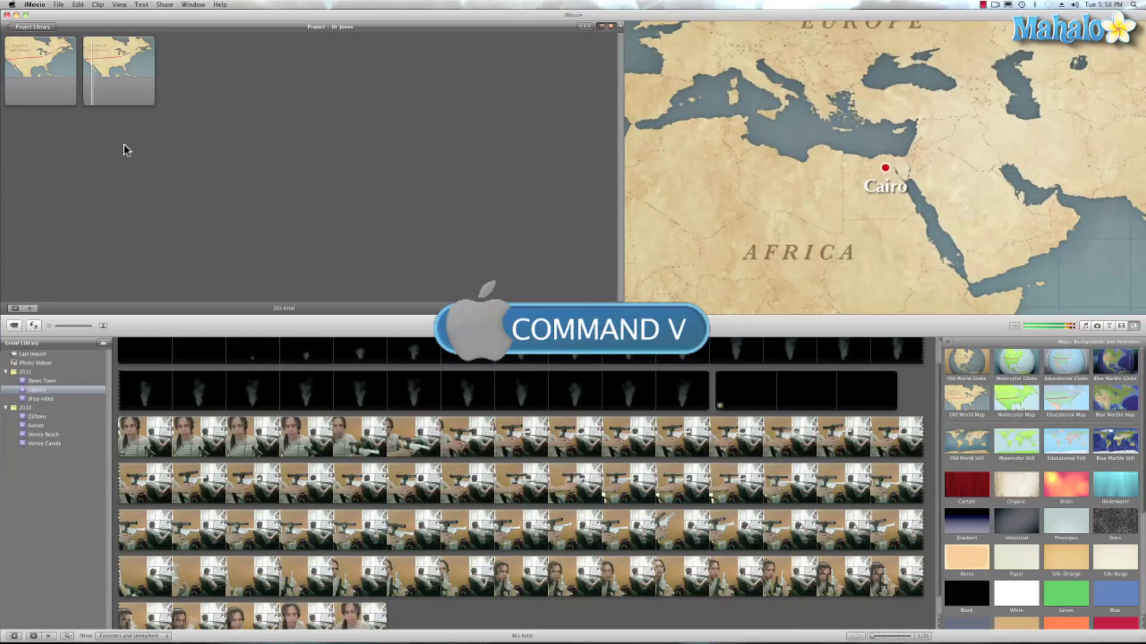
- Route the second clip from Dakar to Angel Falls
click(109, 72)
double_click(108, 71)
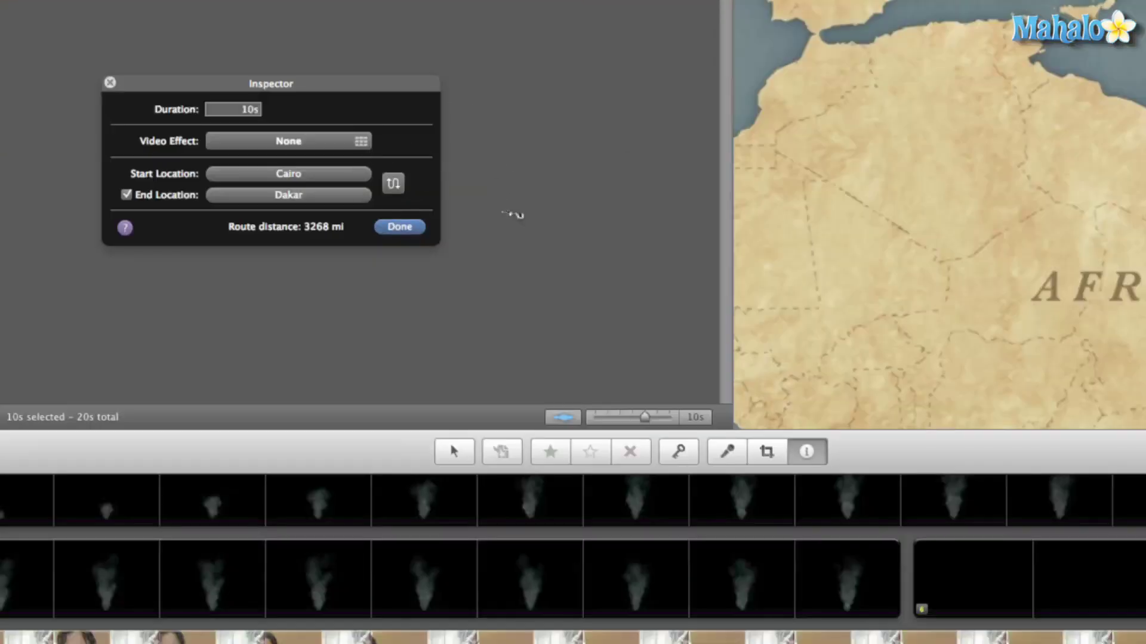
click(393, 183)
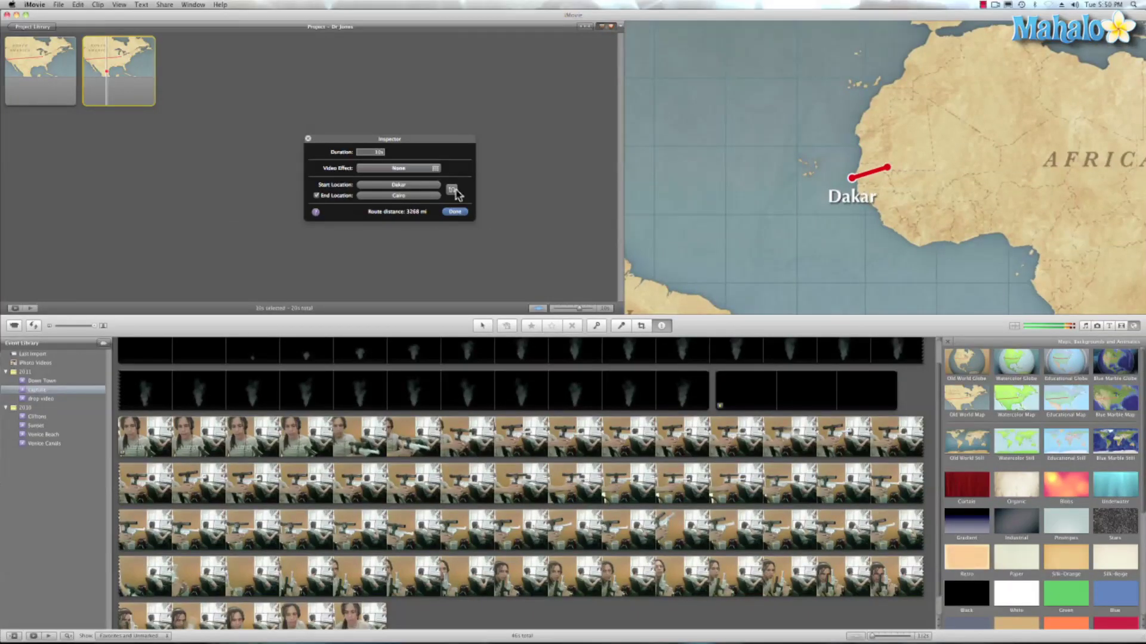
key(Return)
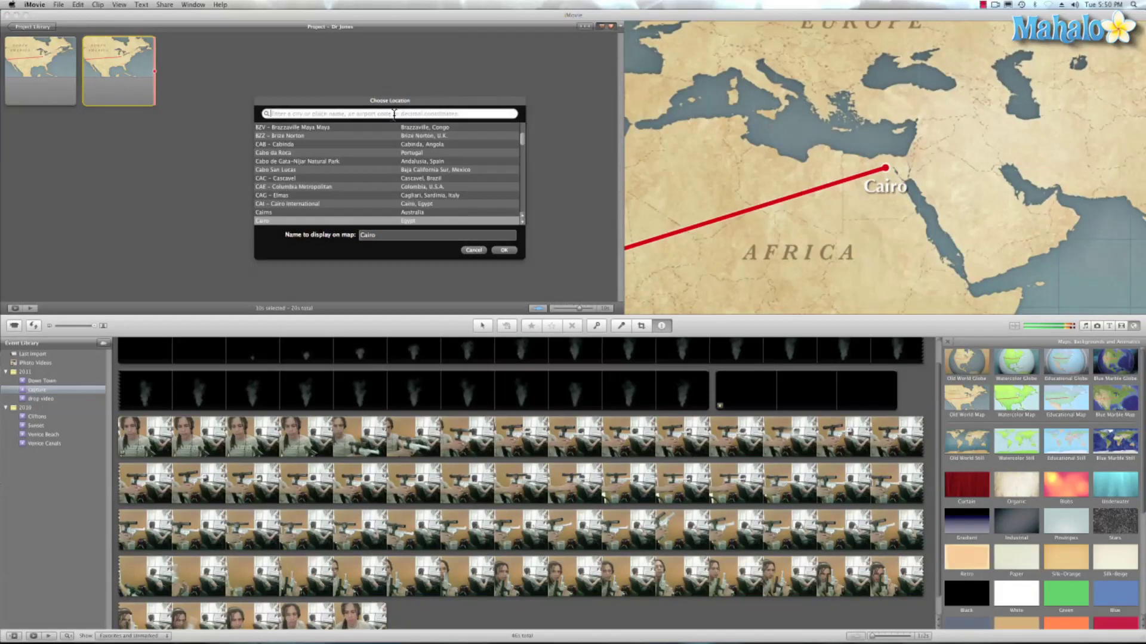
text(Ange)
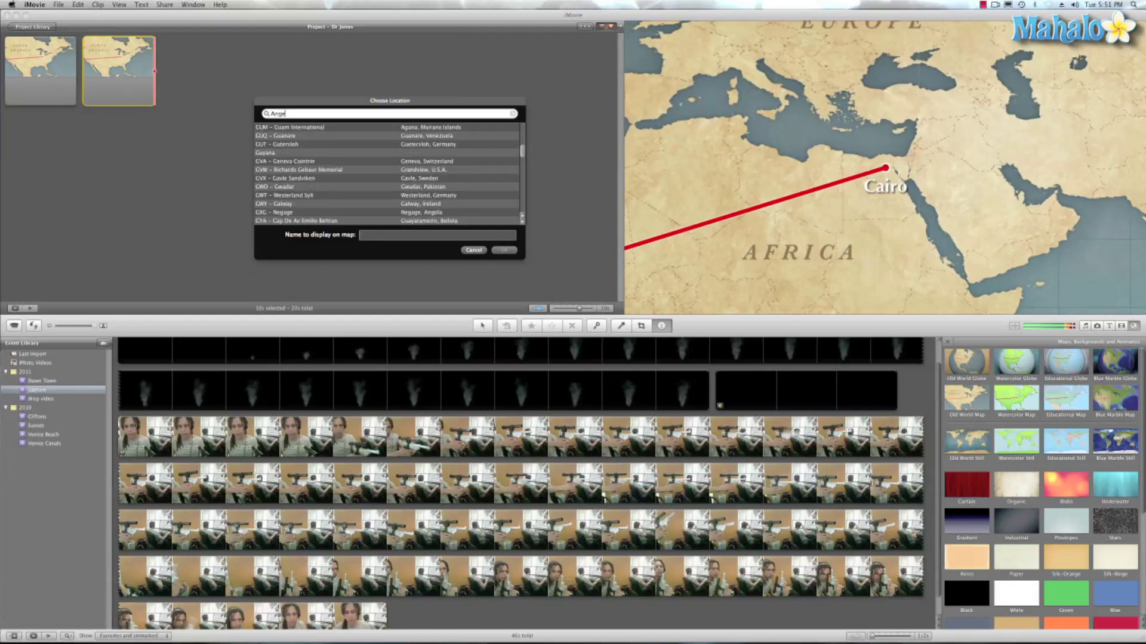
text(l)
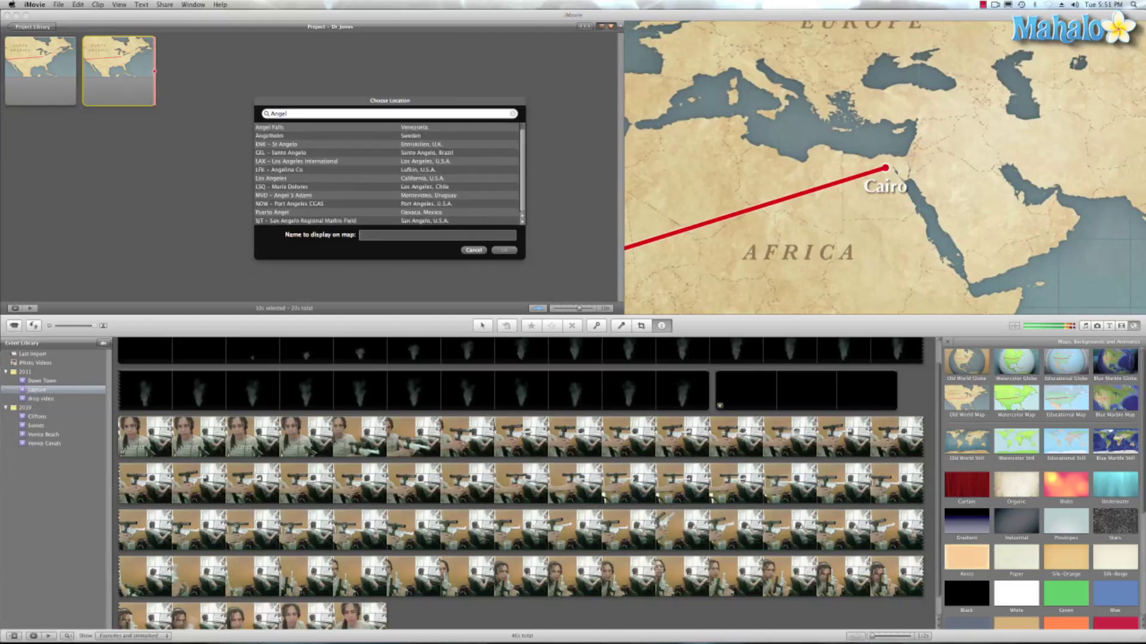
click(388, 129)
click(504, 252)
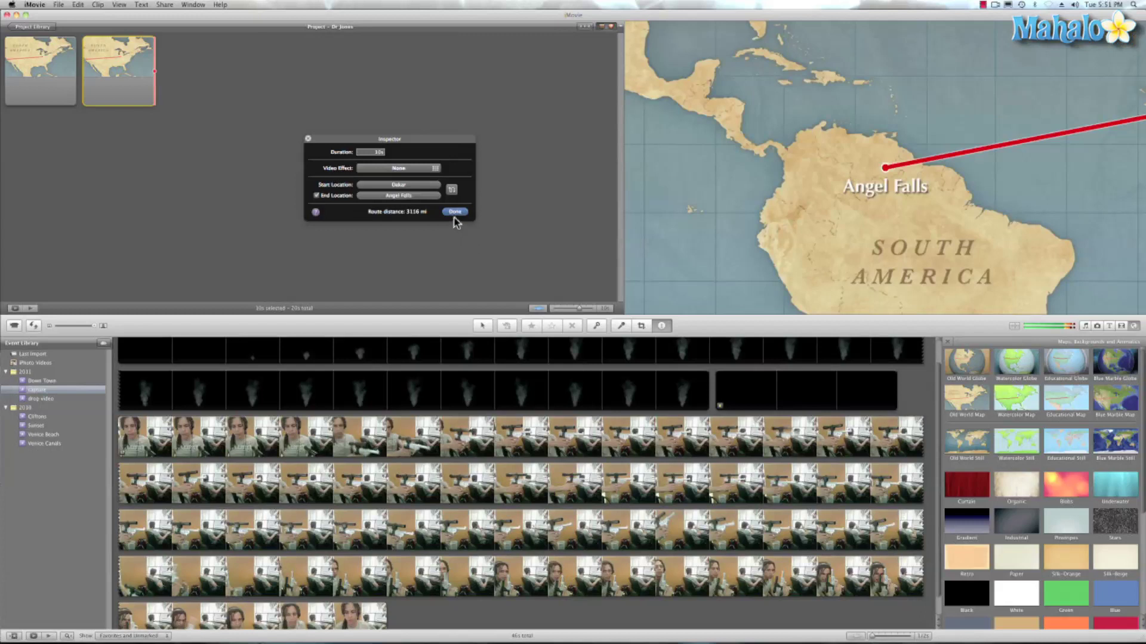
click(455, 213)
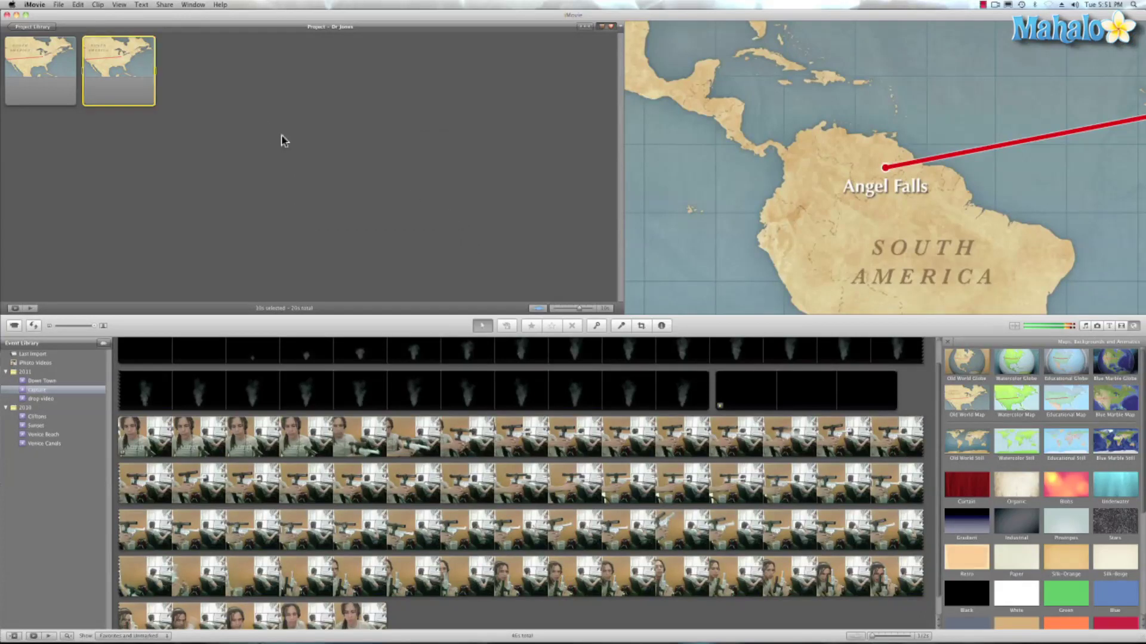
- Add the Indiana Jones Theme Song (searched as 'indian') under both map clips, stretched to 20s
click(180, 136)
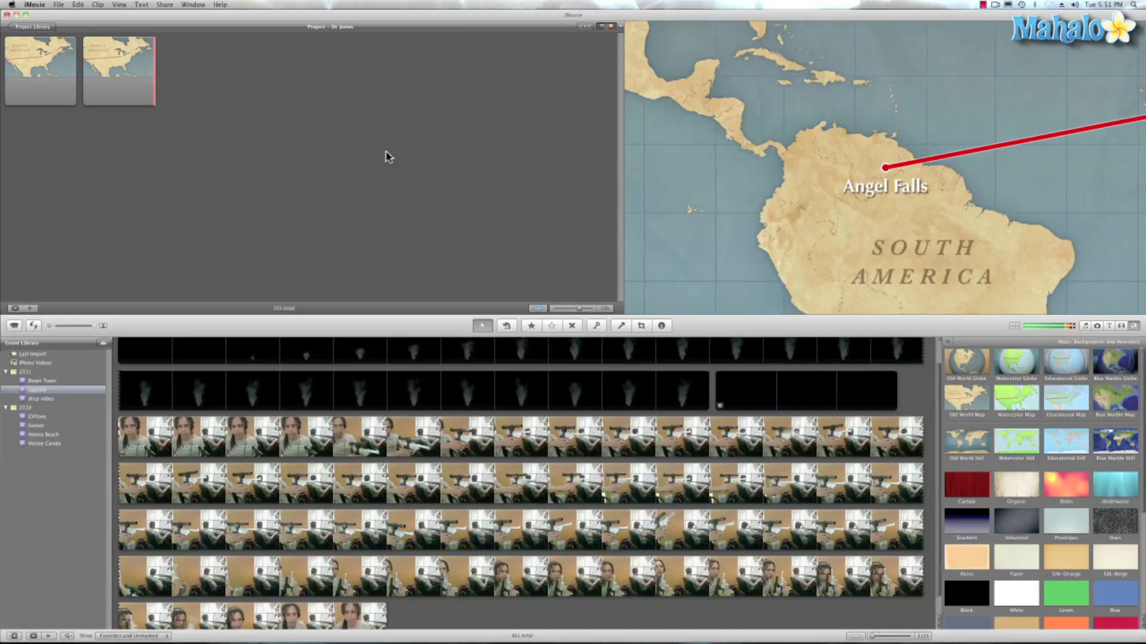
key(super+1)
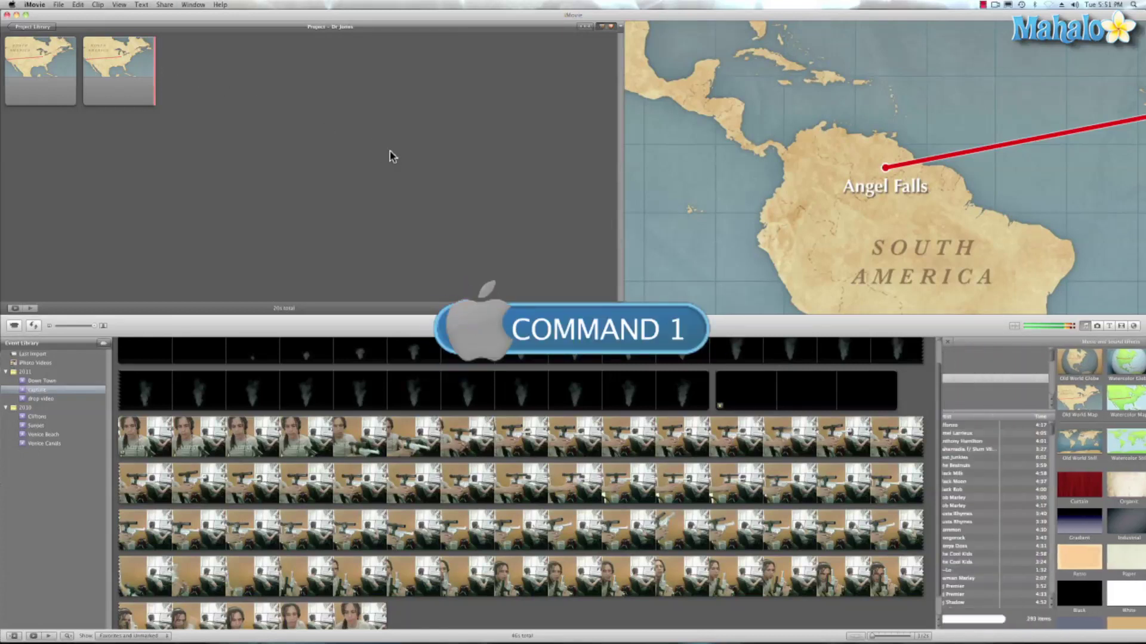
click(1002, 618)
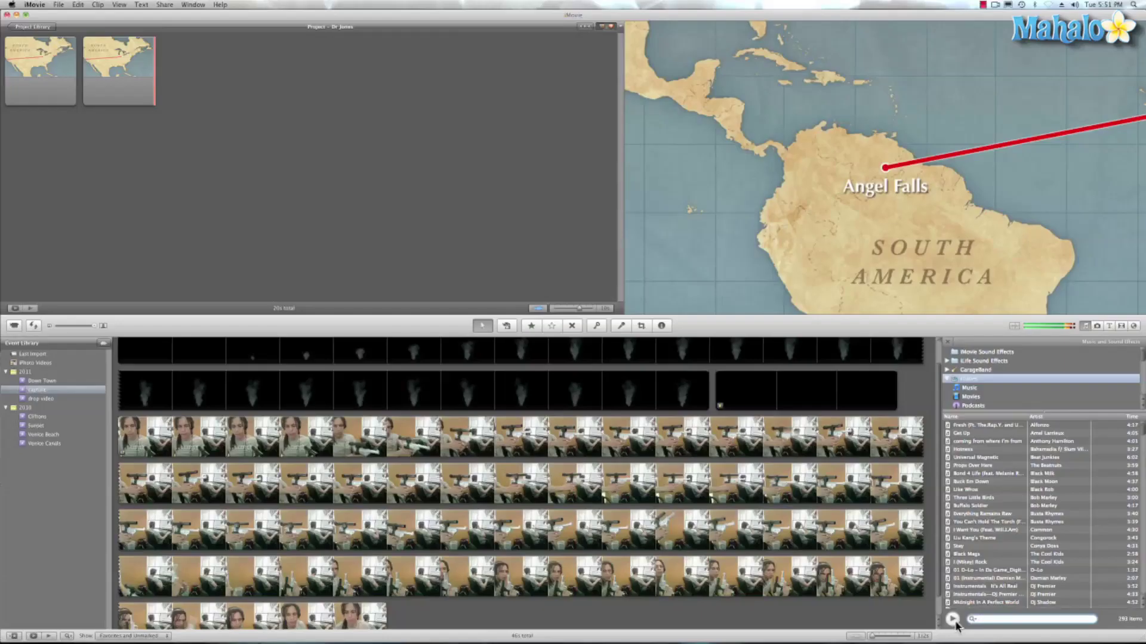
text(in)
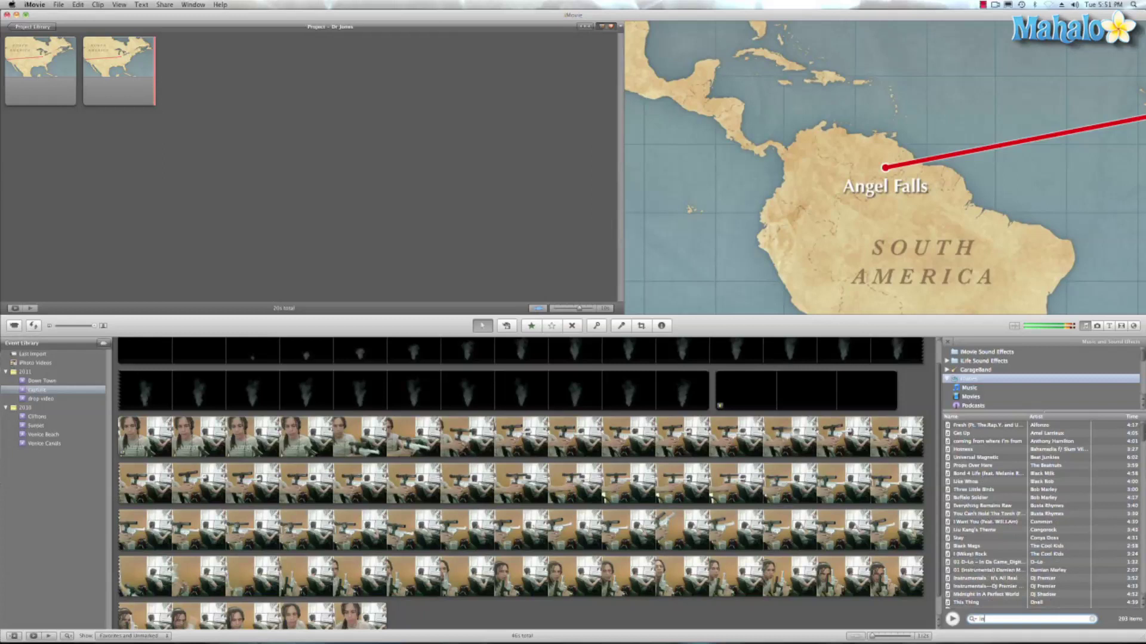
text(di)
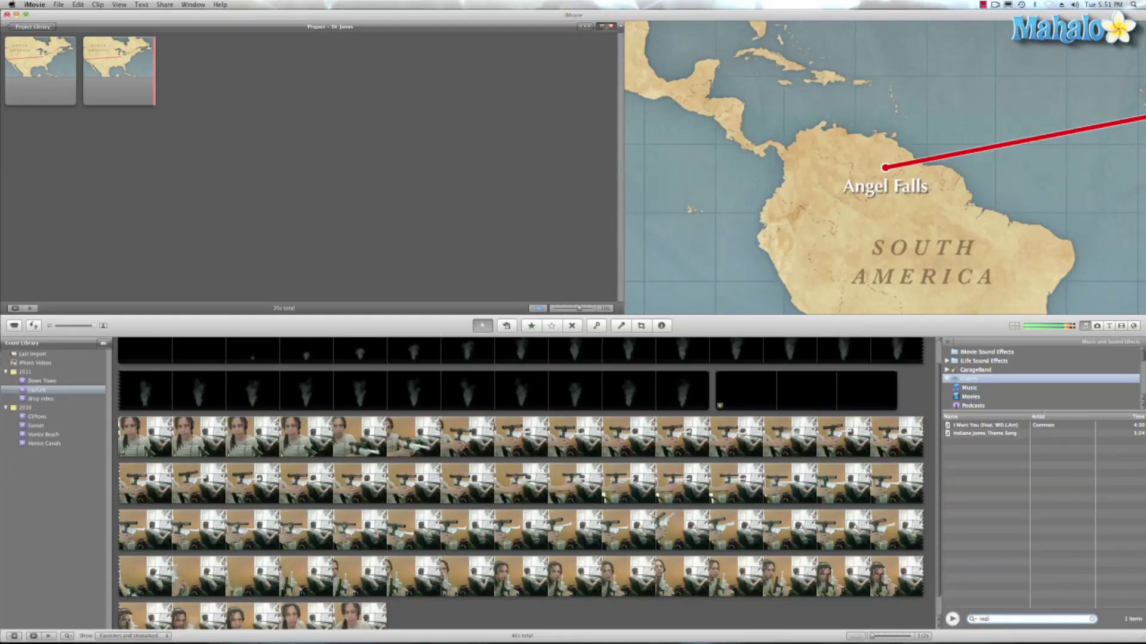
text(an)
mouse_move(973, 427)
mouse_down()
mouse_move(895, 340)
mouse_move(342, 184)
mouse_move(52, 72)
mouse_up()
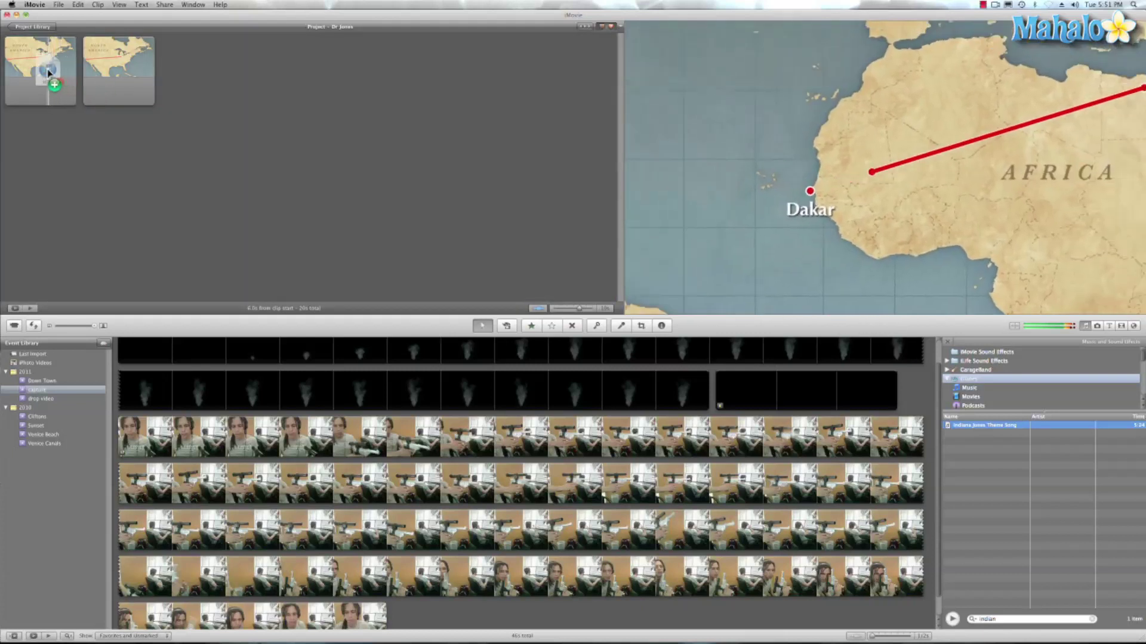
drag(48, 72, 21, 114)
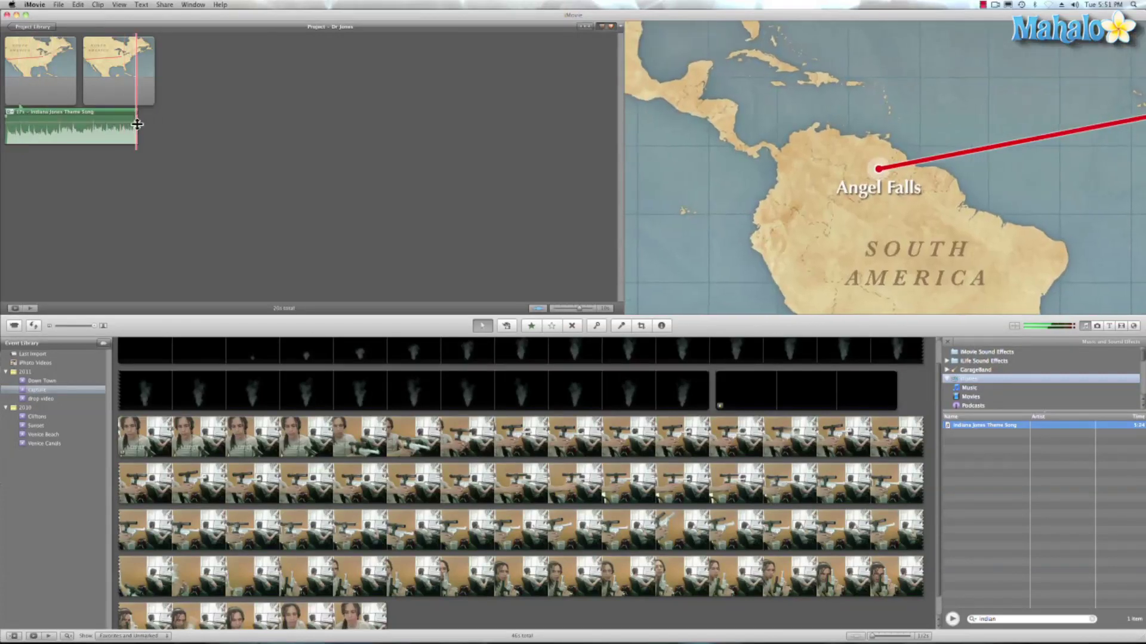
drag(132, 125, 167, 127)
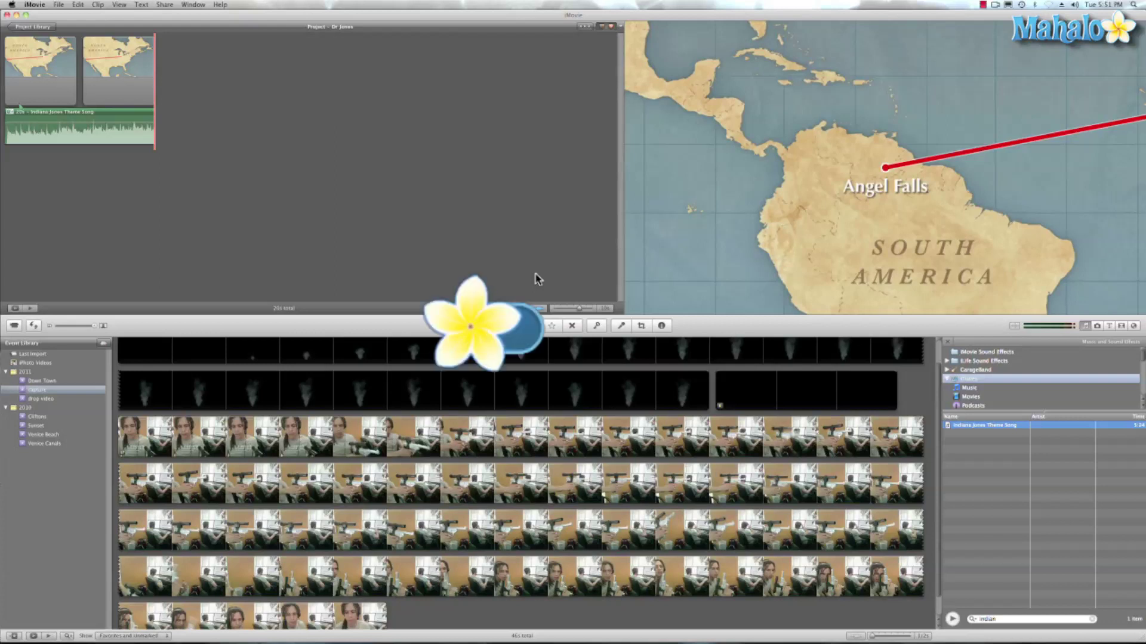
- Add a 2-second Fade to Black at the project's end and play the movie
key(super+4)
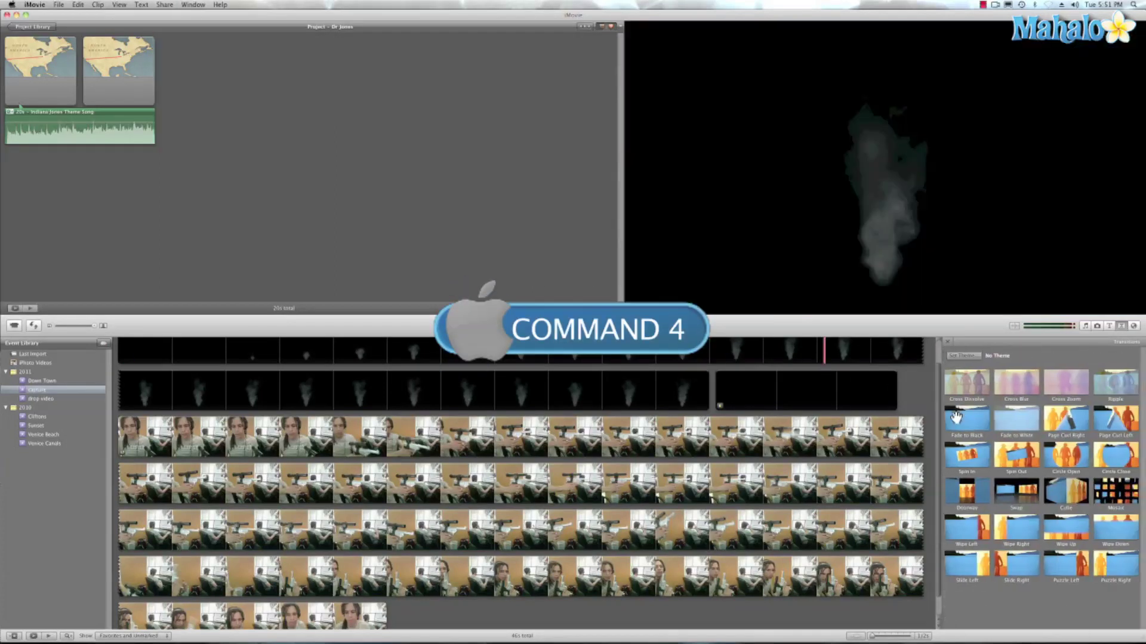
drag(964, 418, 171, 82)
click(164, 71)
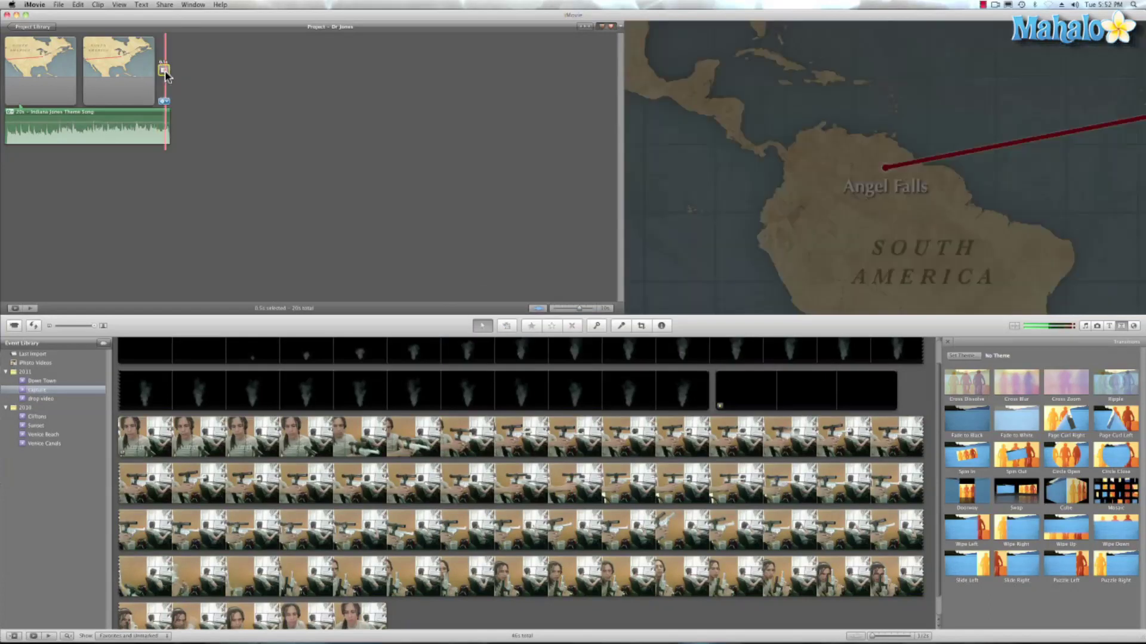
double_click(165, 71)
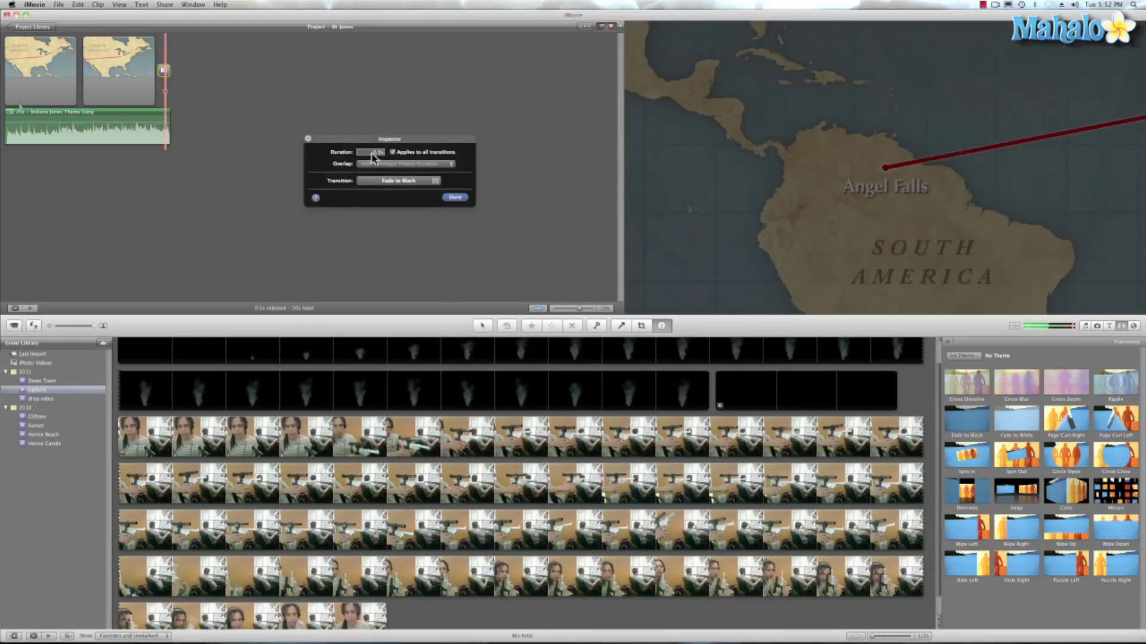
drag(373, 156, 394, 156)
text(2)
click(455, 197)
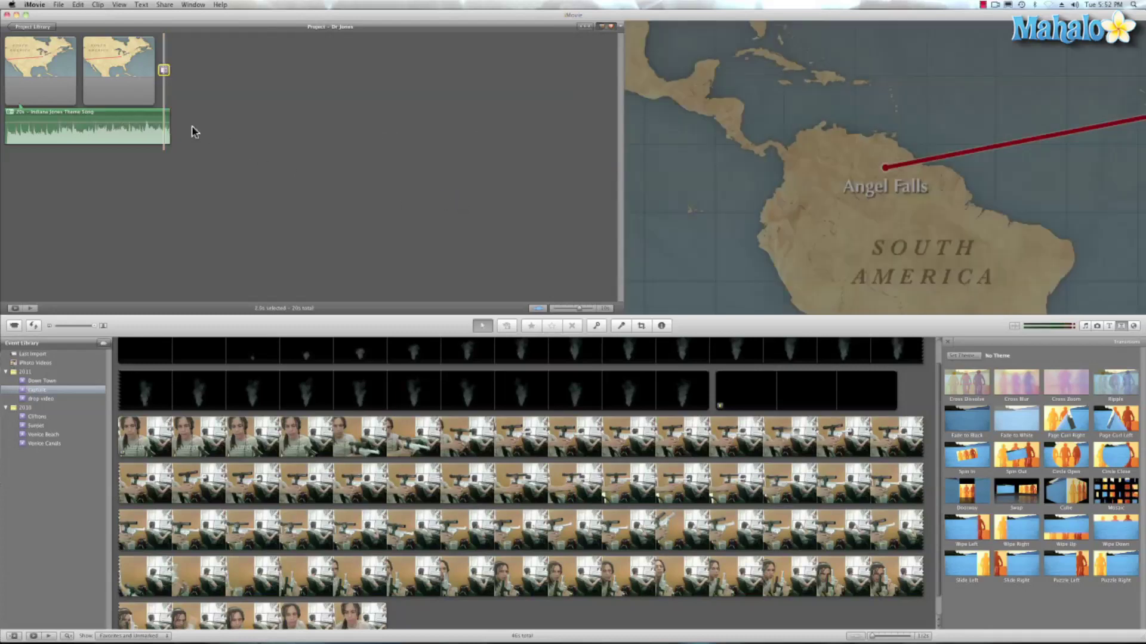
key(space)
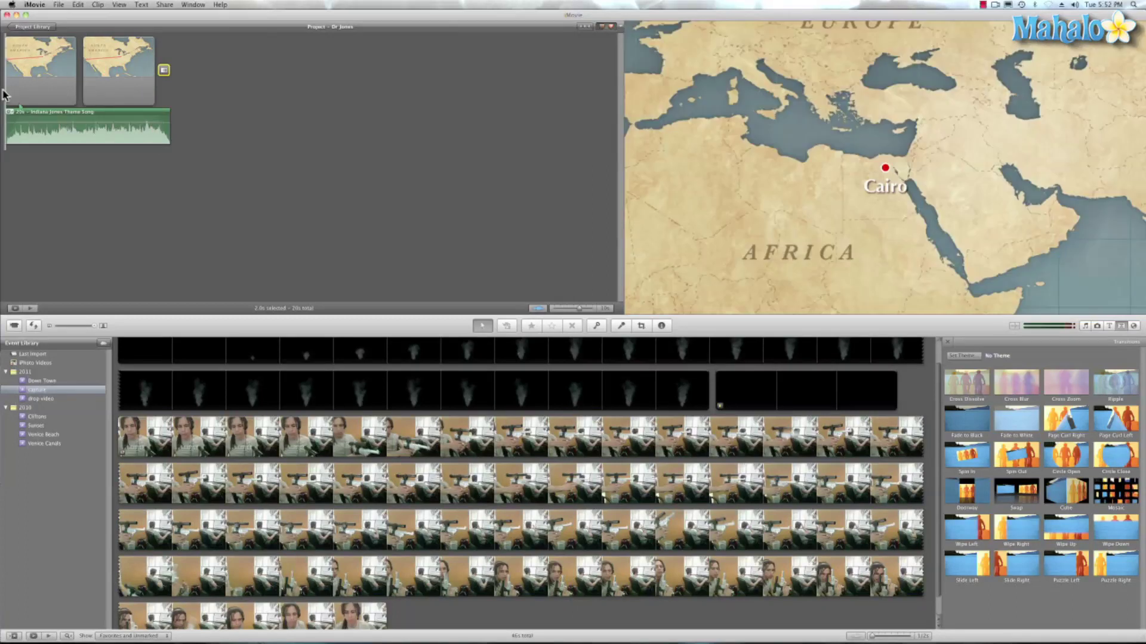
key(super+g)
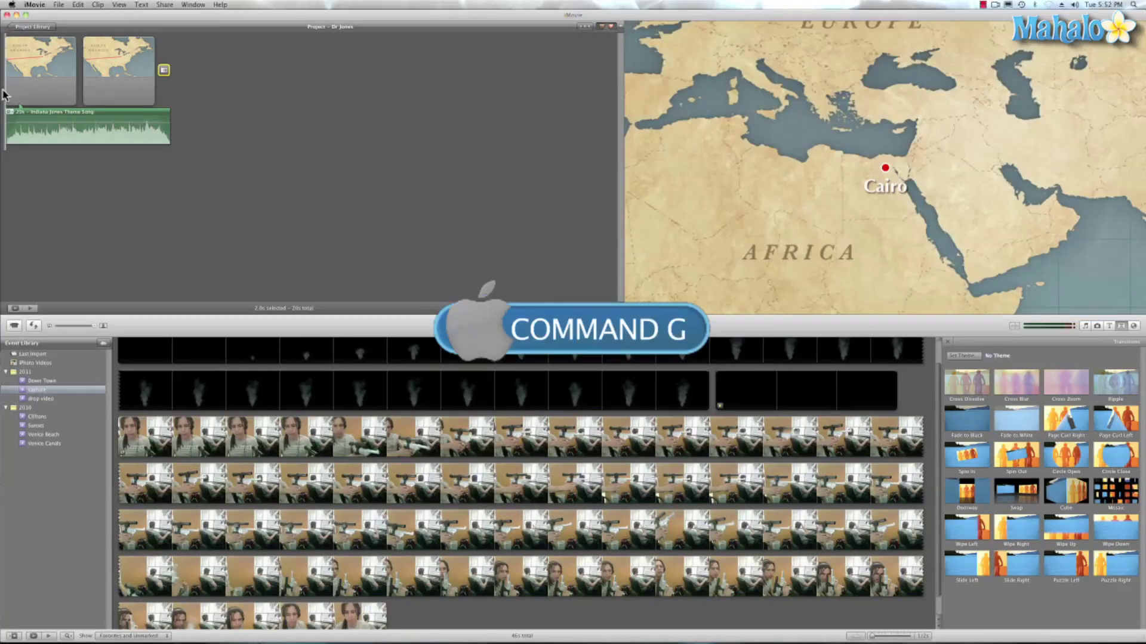
key(super+g)
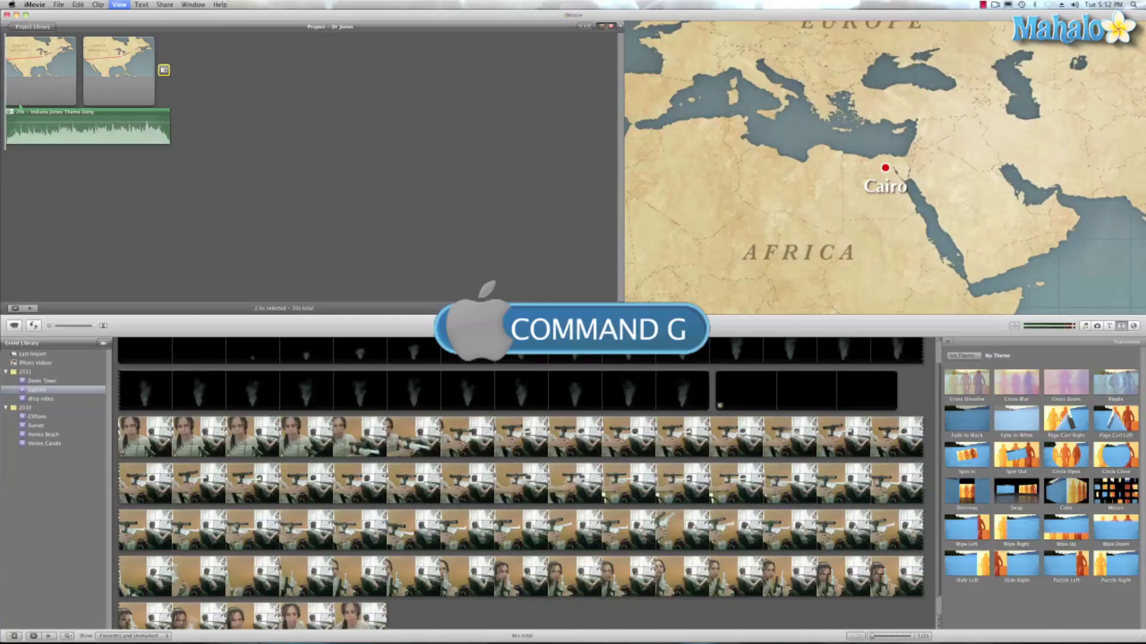